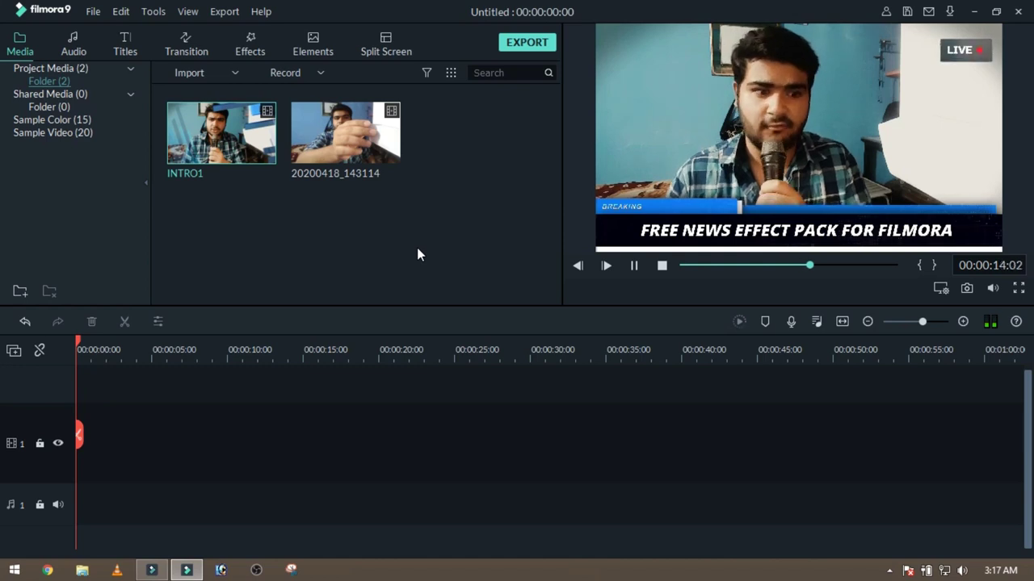
# - Stop the clip playback and preview the first News Set Action News transition in the Media transitions category
pyautogui.press('space')
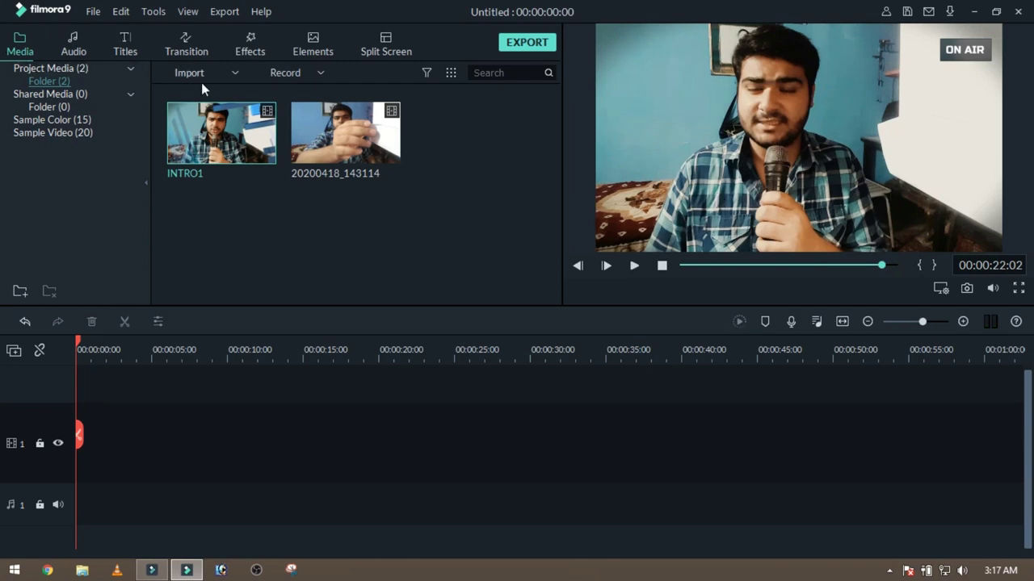
pyautogui.click(175, 56)
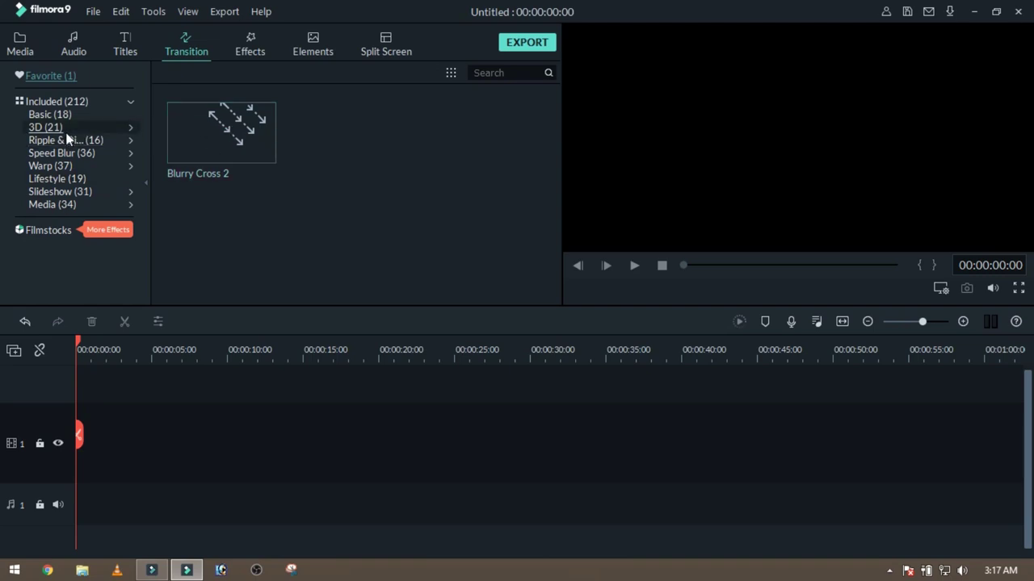
pyautogui.click(54, 204)
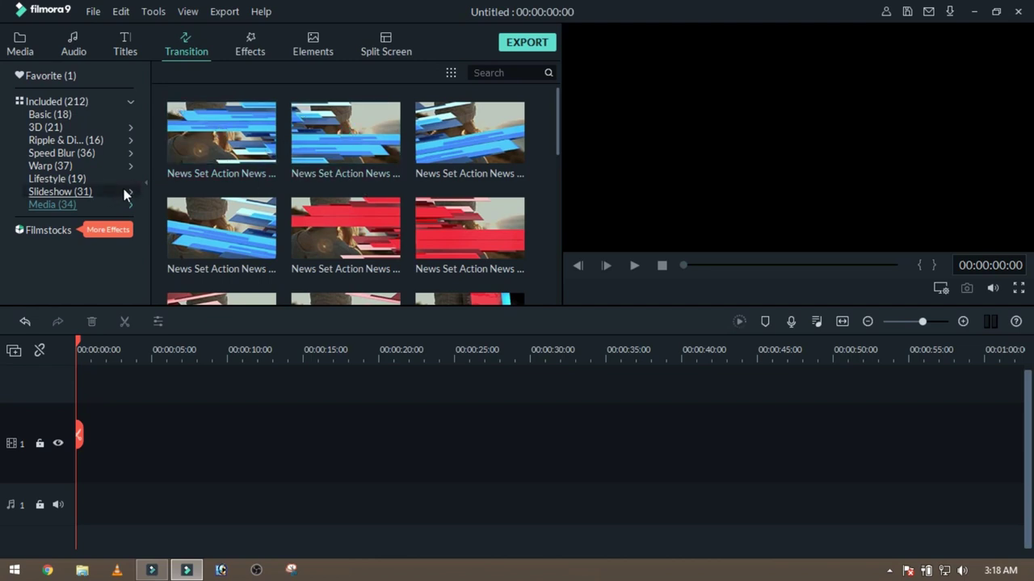
pyautogui.click(226, 166)
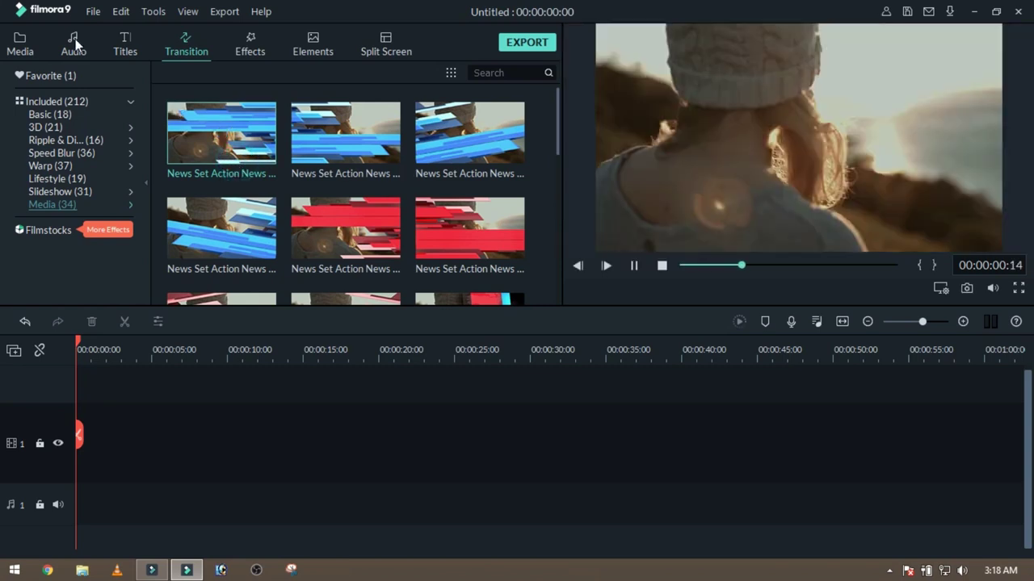
# - Play the opening of the INTRO1 clip up to its blue news transition
pyautogui.click(20, 38)
pyautogui.click(203, 145)
pyautogui.doubleClick(345, 133)
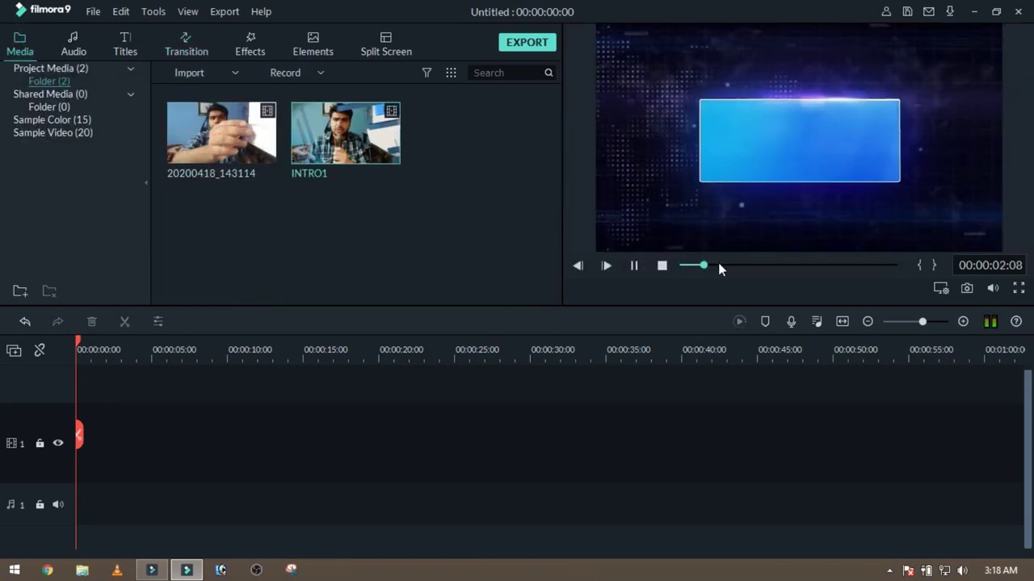
pyautogui.press('space')
# - Preview News Set Action News Transition 3 and look through the other news transitions
pyautogui.click(180, 40)
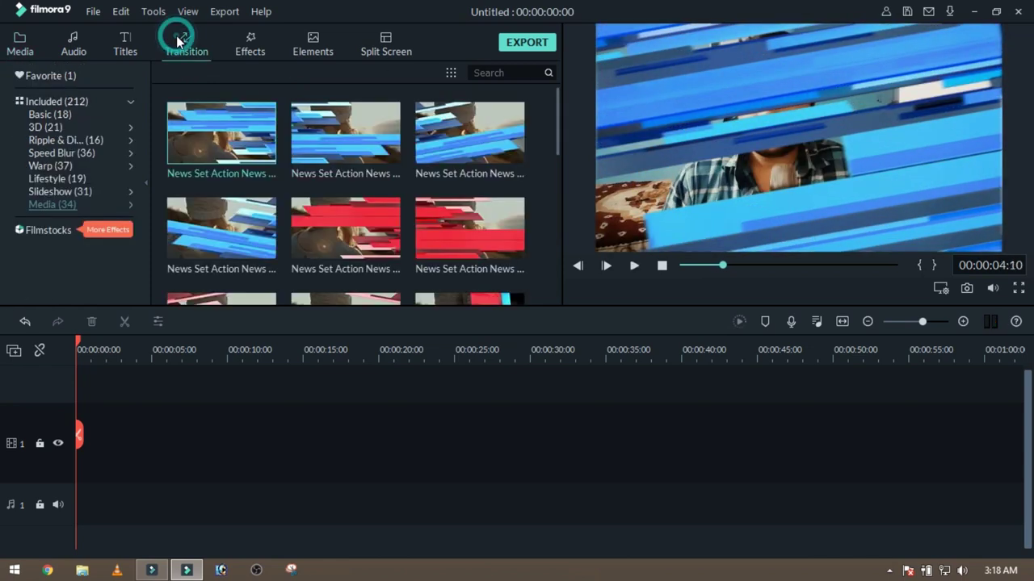
pyautogui.doubleClick(416, 159)
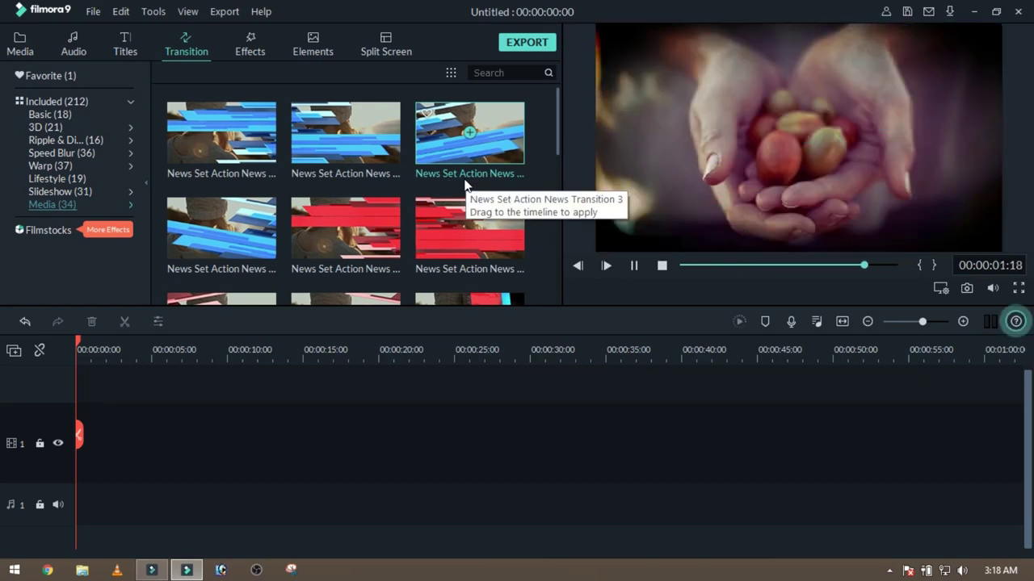
pyautogui.click(554, 138)
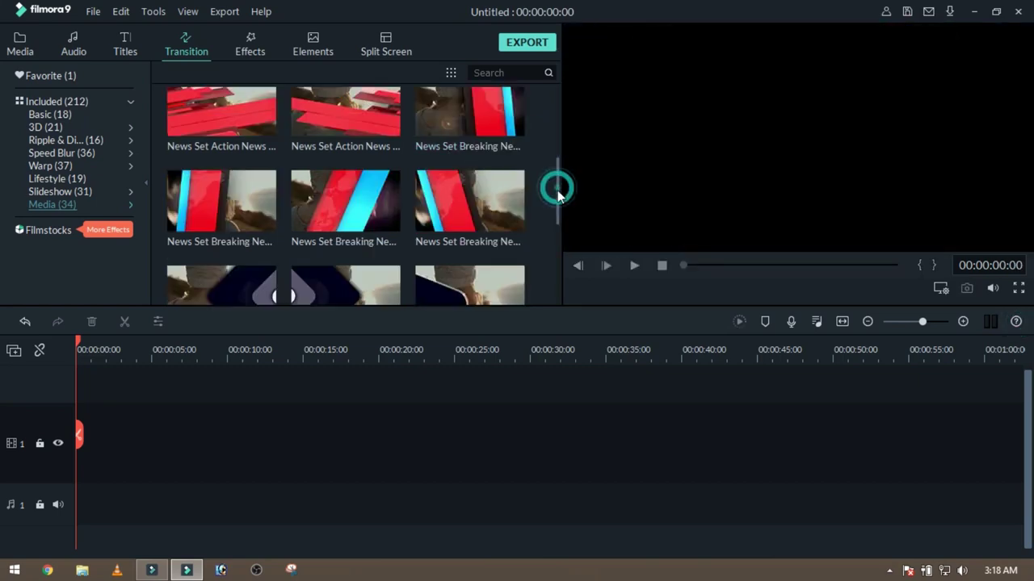
# - Preview an Action News title and a Channel 7 opener in the Media titles category
pyautogui.click(125, 45)
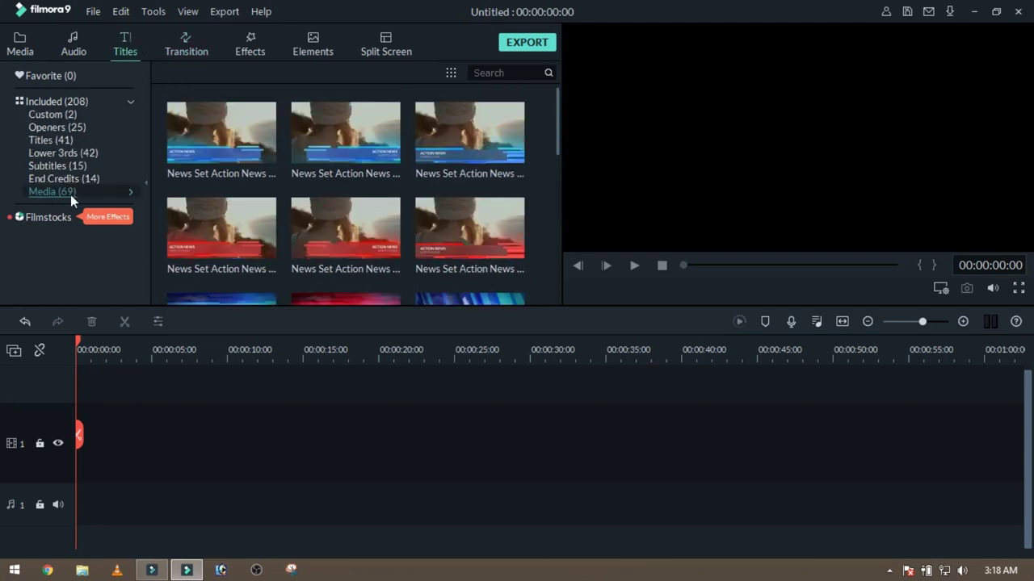
pyautogui.click(260, 161)
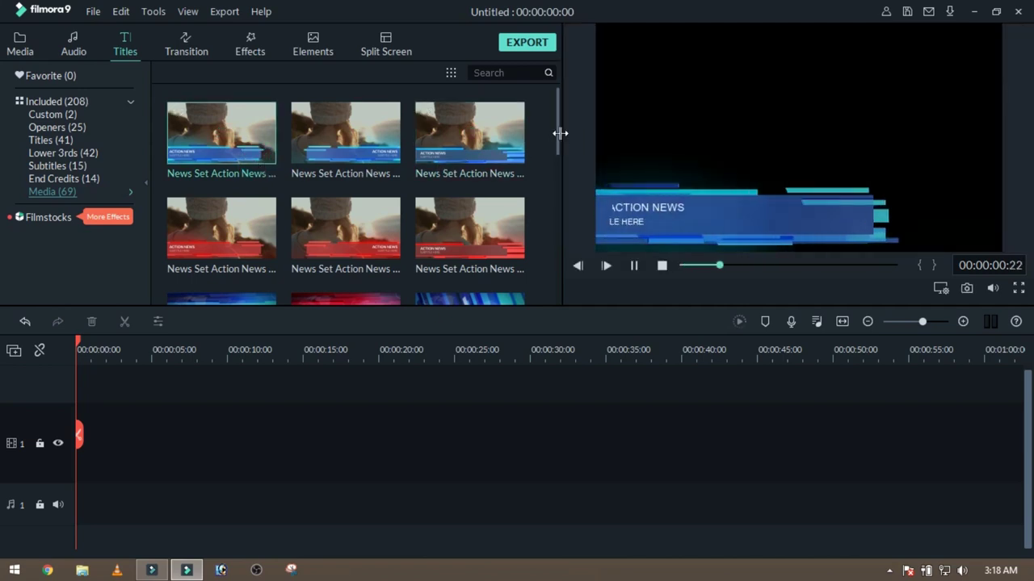
pyautogui.moveTo(558, 136); pyautogui.dragTo(555, 285)
pyautogui.click(460, 211)
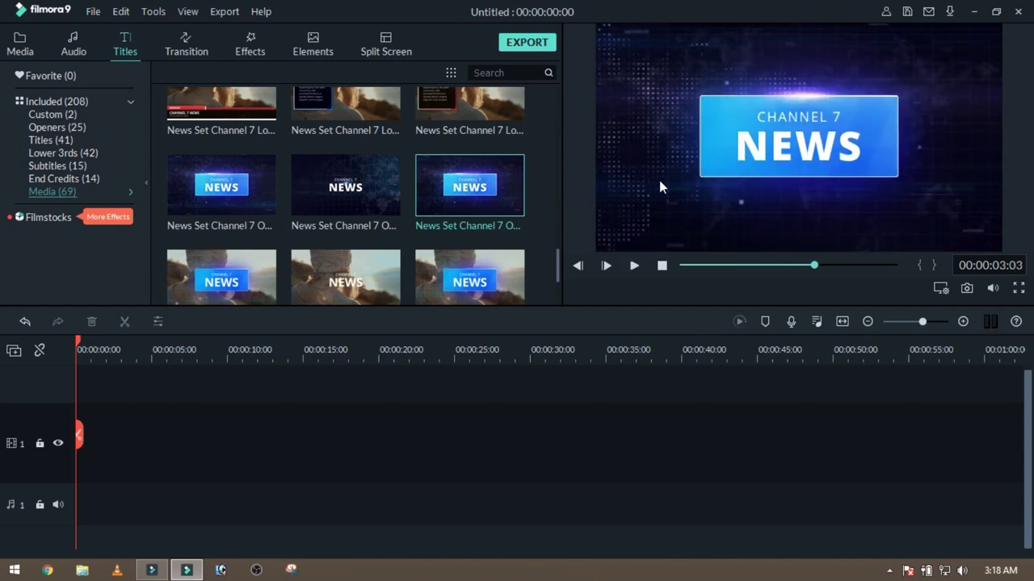
# - Find the News Set Breaking News overlay with the live badge among the overlay effects and preview it
pyautogui.click(256, 36)
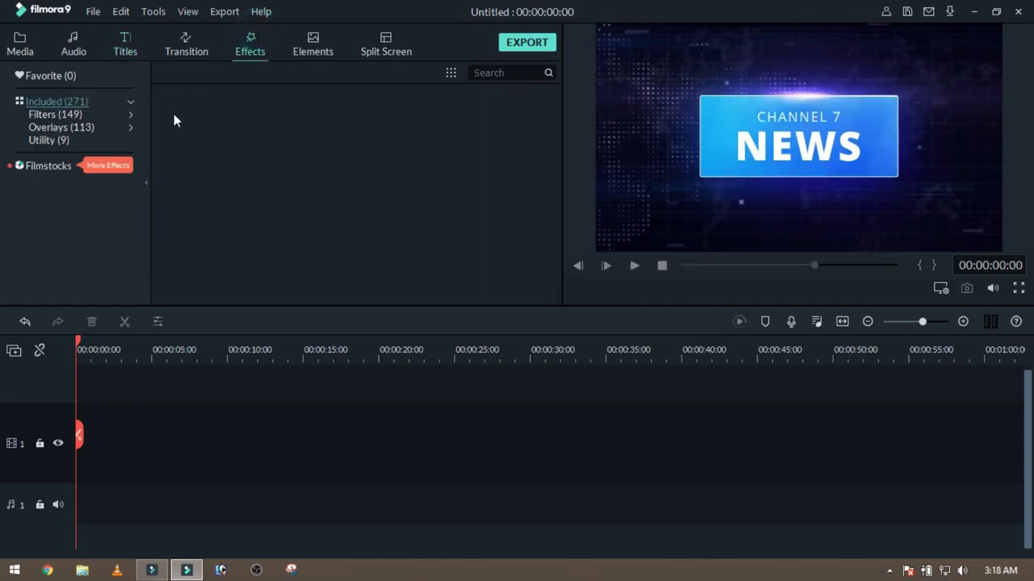
pyautogui.click(57, 138)
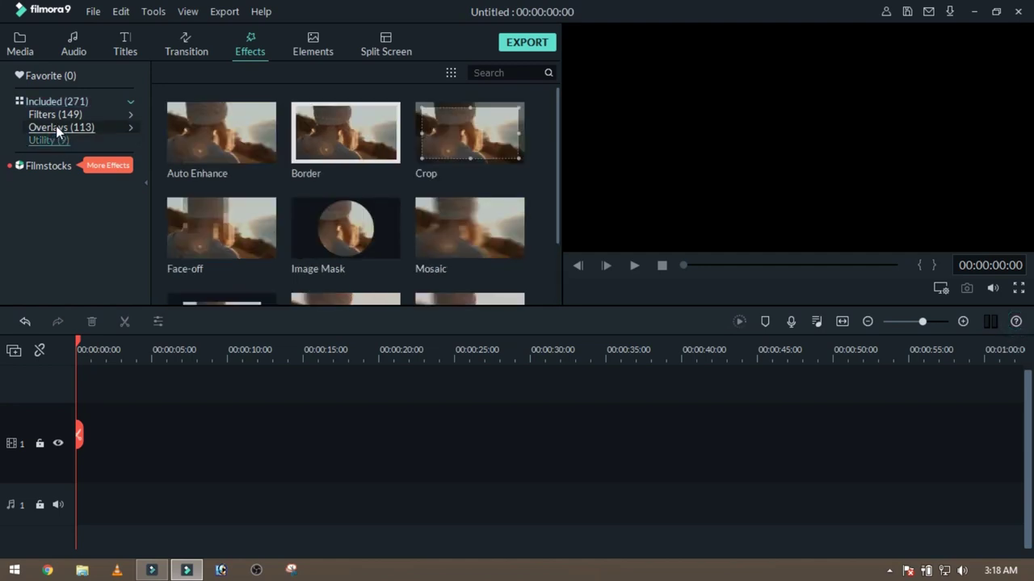
pyautogui.click(56, 126)
pyautogui.moveTo(561, 141); pyautogui.dragTo(545, 259)
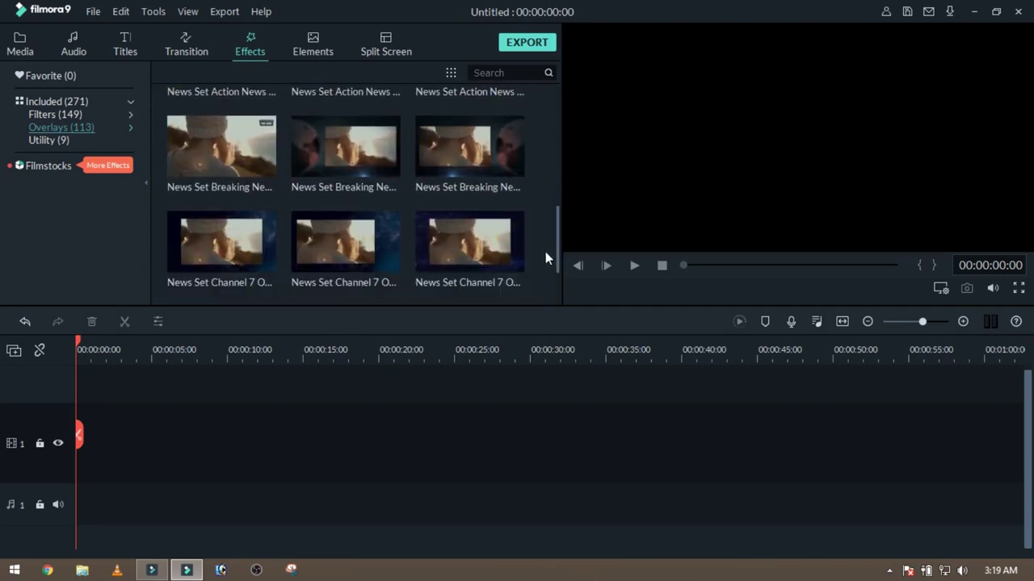
pyautogui.click(232, 164)
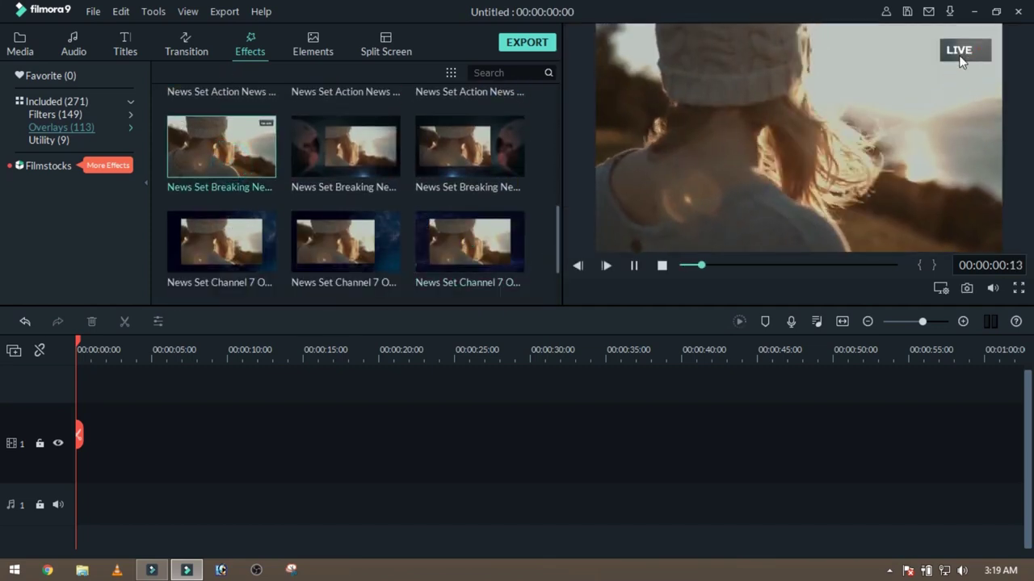
pyautogui.click(838, 98)
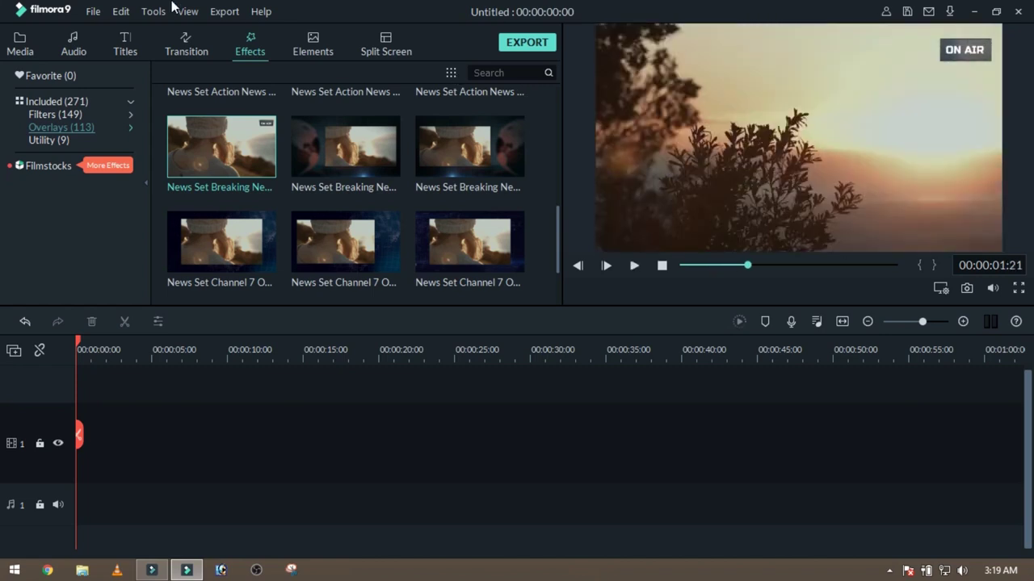
# - Place the sample videos Travel 01, Travel 04 and Travel 03 one after another on video track 1
pyautogui.click(16, 46)
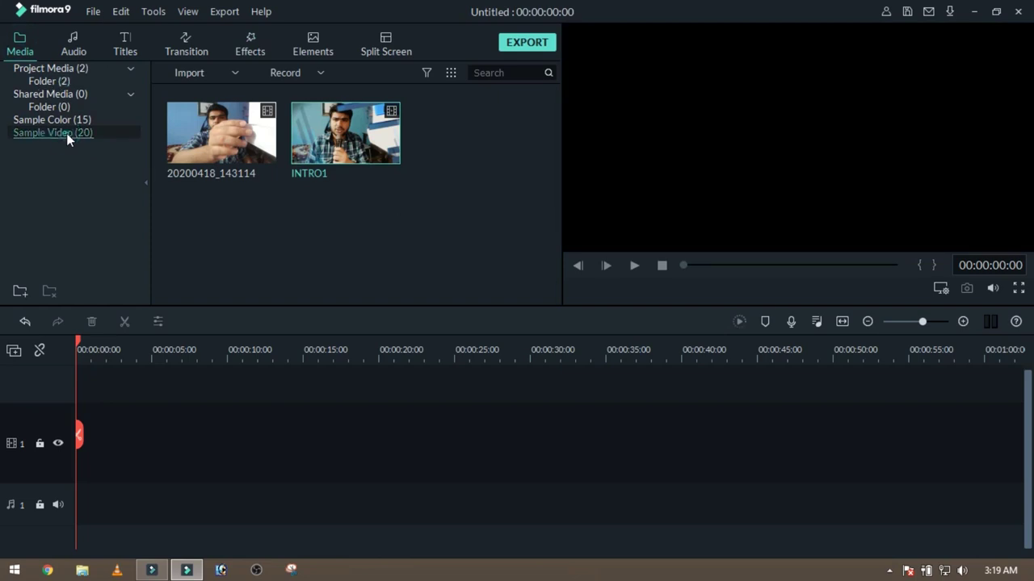
pyautogui.click(66, 133)
pyautogui.moveTo(180, 154); pyautogui.dragTo(62, 491)
pyautogui.moveTo(242, 230); pyautogui.dragTo(100, 449)
pyautogui.moveTo(427, 122); pyautogui.dragTo(131, 456)
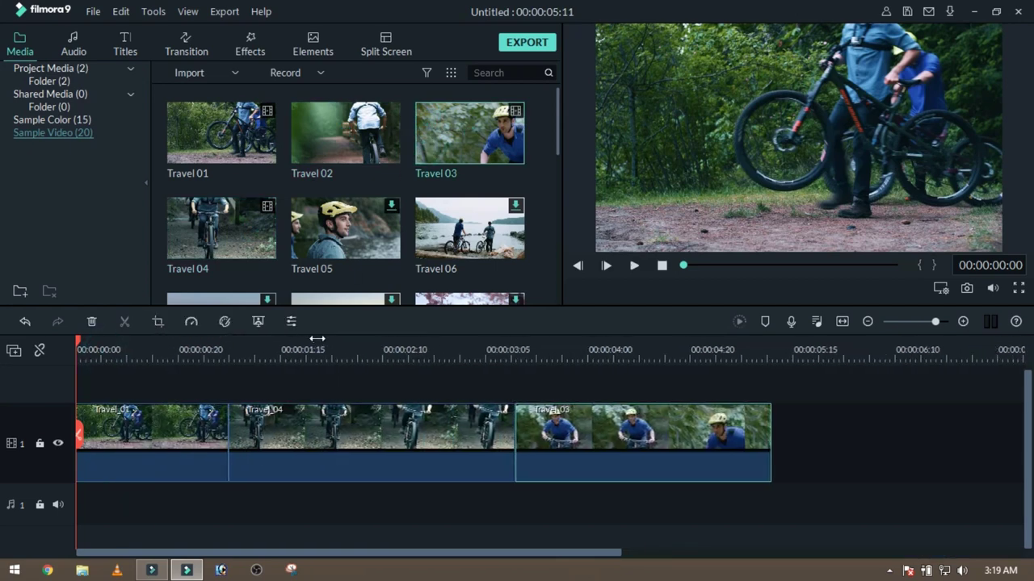
# - Insert the News Set Channel 7 Opener 3 title at the start of video track 1, before the Travel clips
pyautogui.click(119, 47)
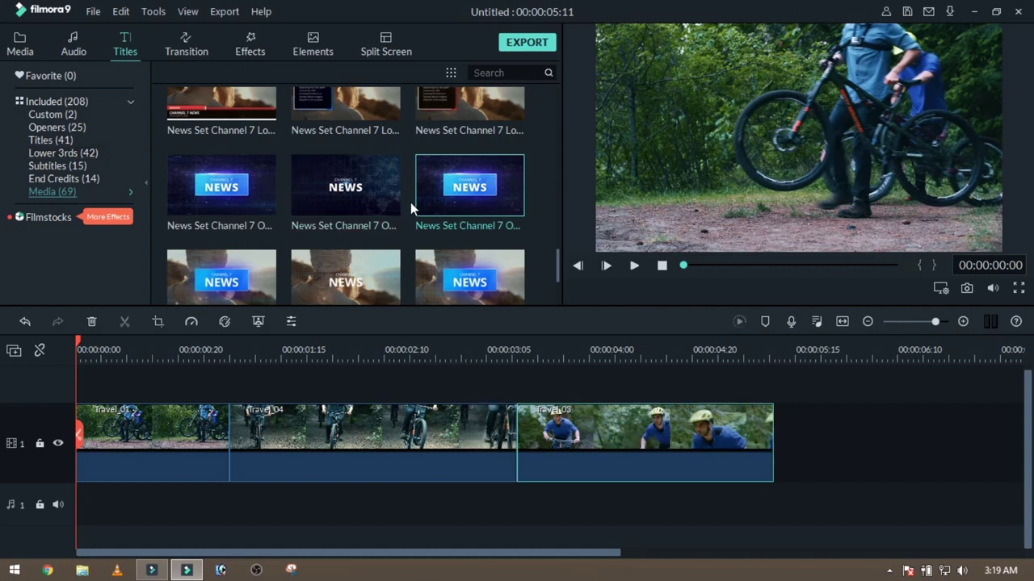
pyautogui.moveTo(424, 205); pyautogui.dragTo(65, 454)
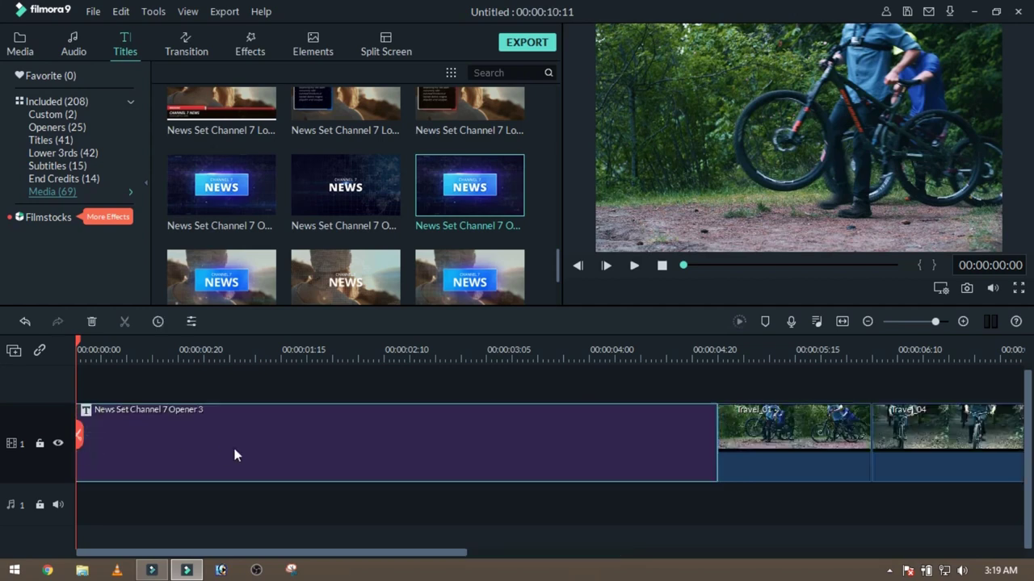
pyautogui.moveTo(612, 346); pyautogui.dragTo(374, 388)
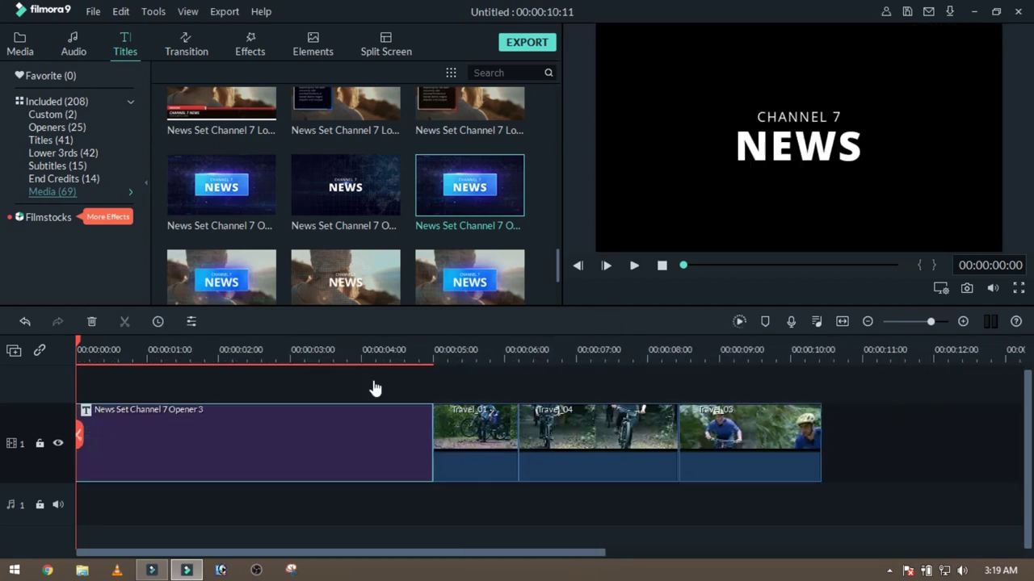
# - Replace the opener title's "CHANNEL 7" text with "FILMORA HINDI"
pyautogui.doubleClick(289, 431)
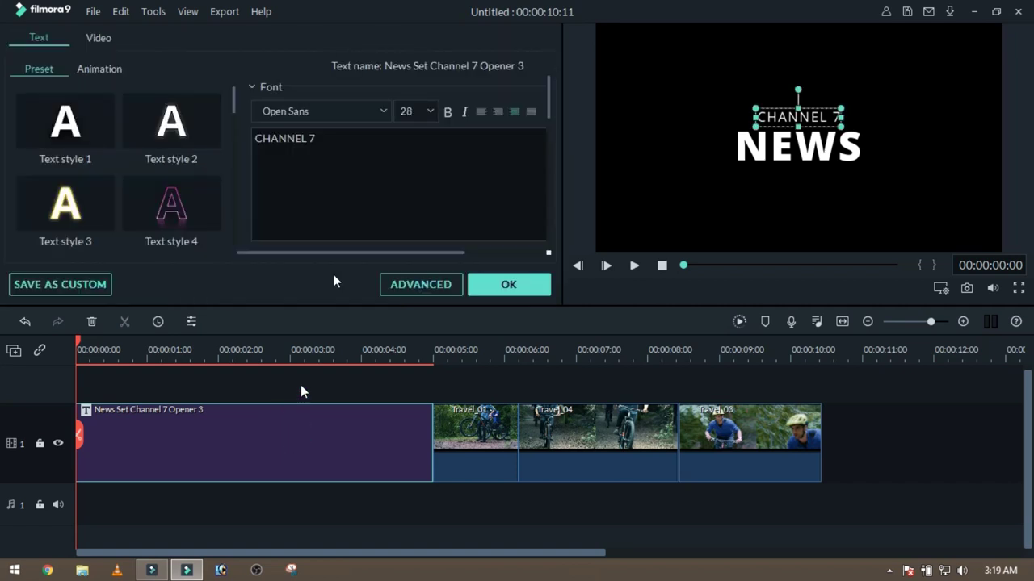
pyautogui.click(316, 139)
pyautogui.hotkey('shift', 'Left')
pyautogui.hotkey('shift', 'Left')
pyautogui.hotkey('shift', 'Left')
pyautogui.hotkey('shift', 'Left')
pyautogui.hotkey('shift', 'Left')
pyautogui.hotkey('shift', 'Left')
pyautogui.hotkey('shift', 'Left')
pyautogui.hotkey('shift', 'Left')
pyautogui.write('FILMORA HINDI')
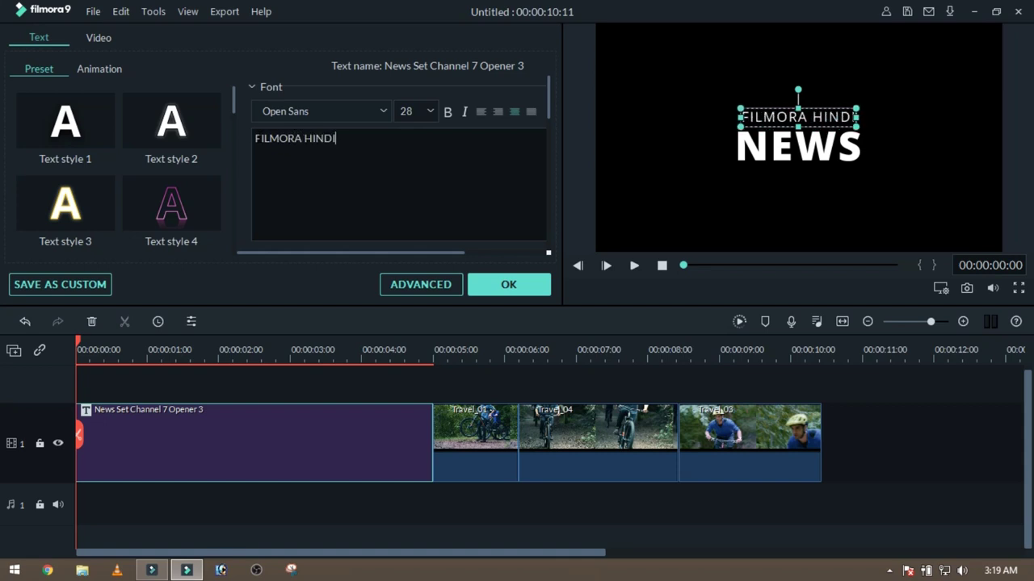
pyautogui.click(508, 284)
# - Play back the edited opener and preview another Channel 7 news title from the library
pyautogui.press('space')
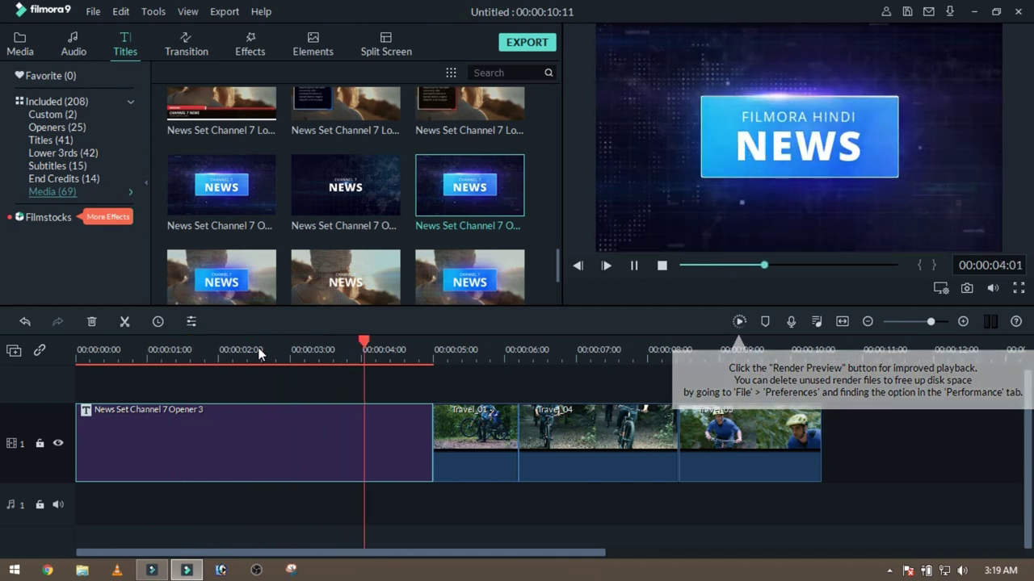
pyautogui.press('space')
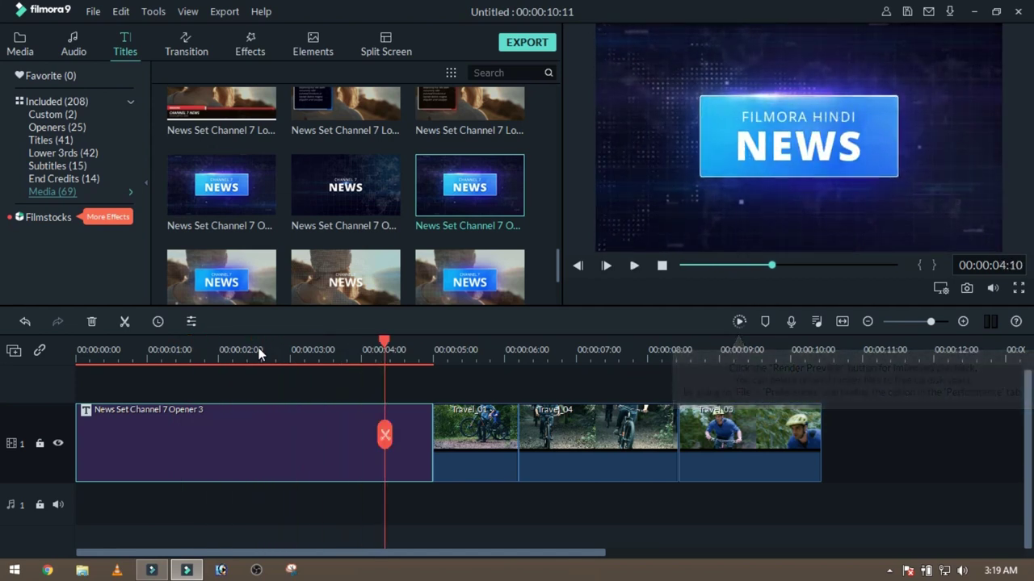
pyautogui.click(386, 297)
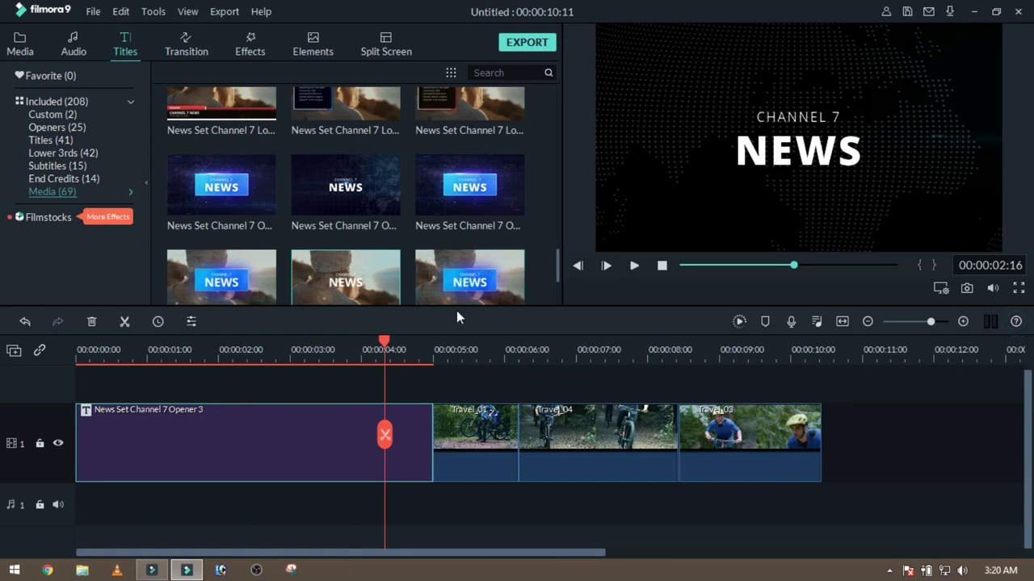
# - Add News Set Action News Transition 3 between the opener title and the Travel 01 clip
pyautogui.click(180, 48)
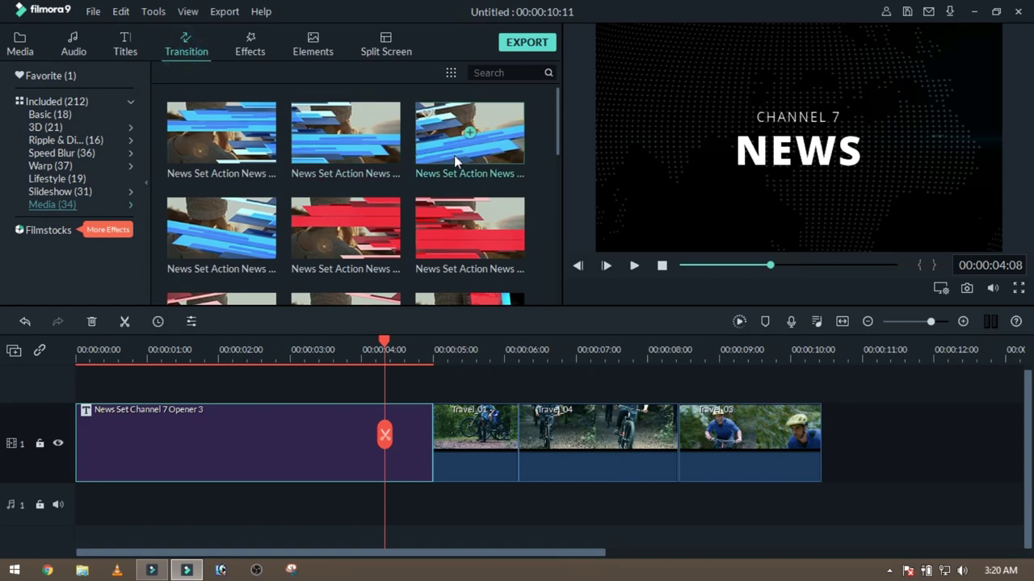
pyautogui.click(424, 157)
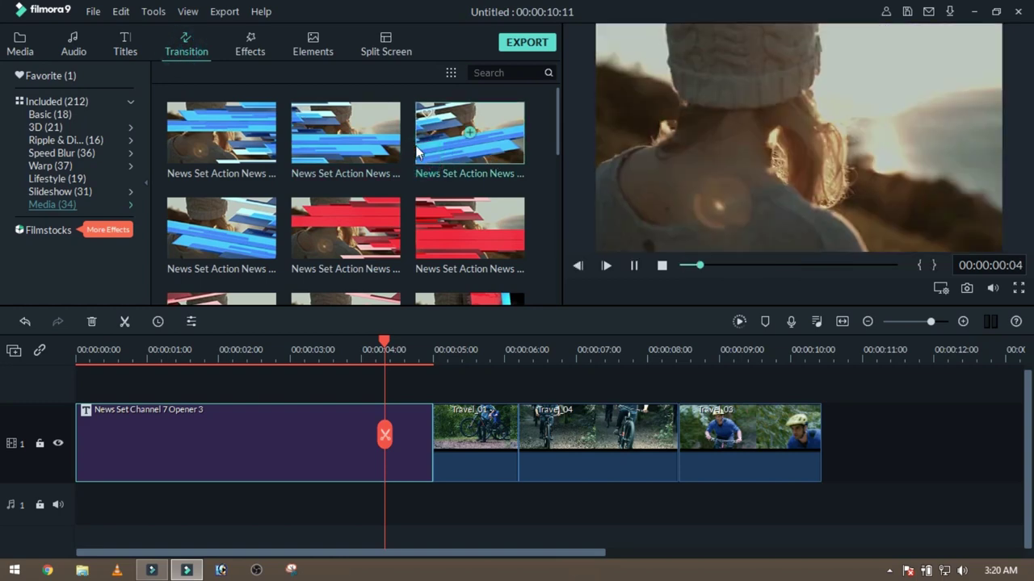
pyautogui.moveTo(420, 152); pyautogui.dragTo(442, 446)
# - Set the duration of the transition after the opener to 00:00:00:23
pyautogui.doubleClick(443, 445)
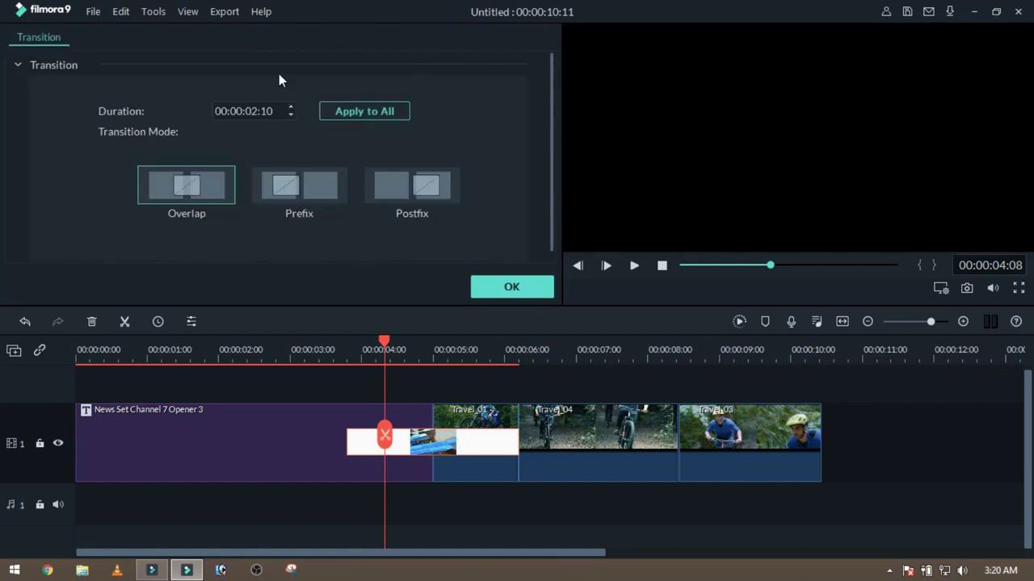
pyautogui.moveTo(266, 113); pyautogui.dragTo(502, 278)
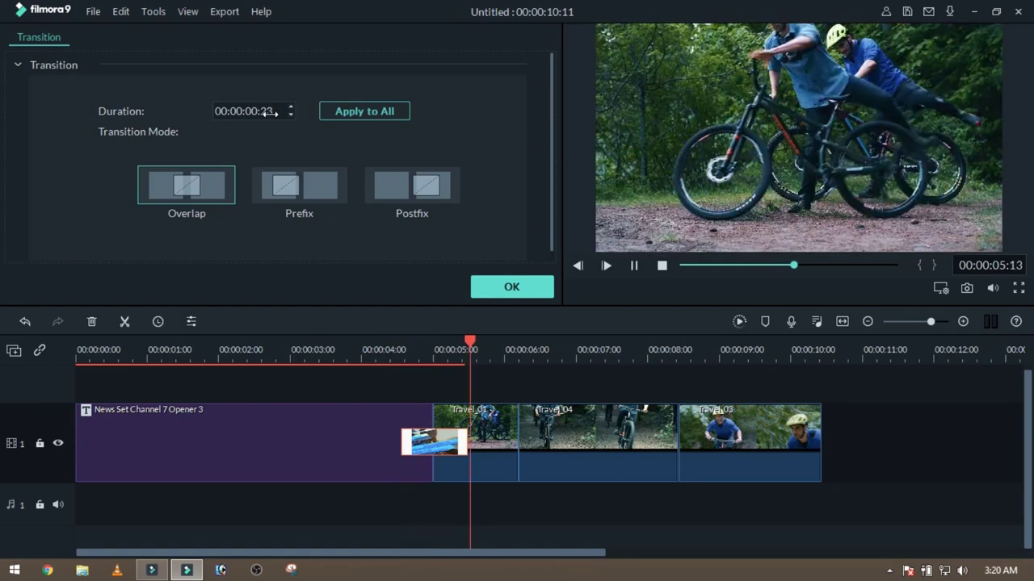
pyautogui.click(502, 287)
# - Compare the Channel 7 lower thirds and place News Set Channel 7 Lower Thirds 1 above the Travel clips, starting at the playhead
pyautogui.click(125, 51)
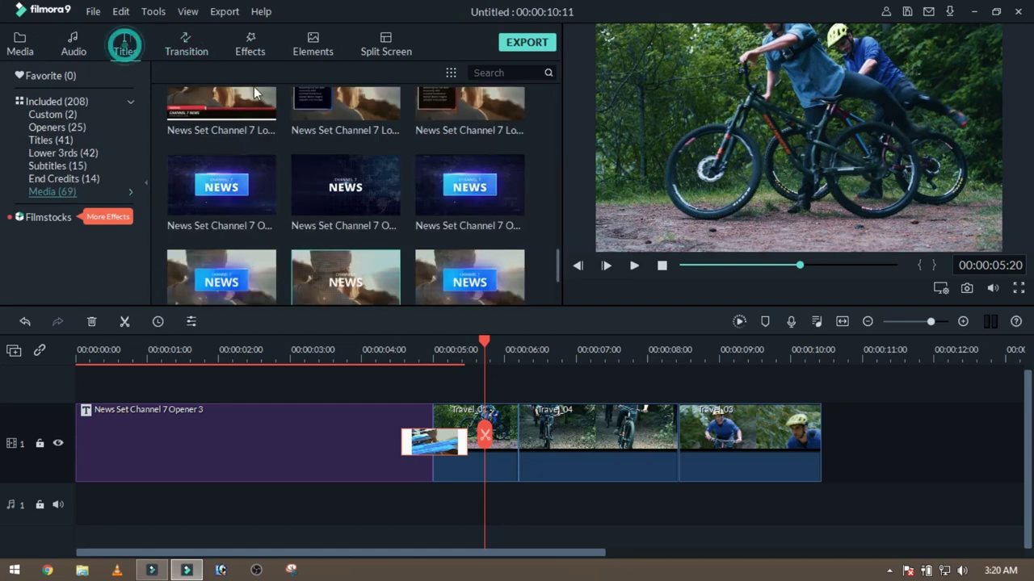
pyautogui.moveTo(558, 261); pyautogui.dragTo(554, 237)
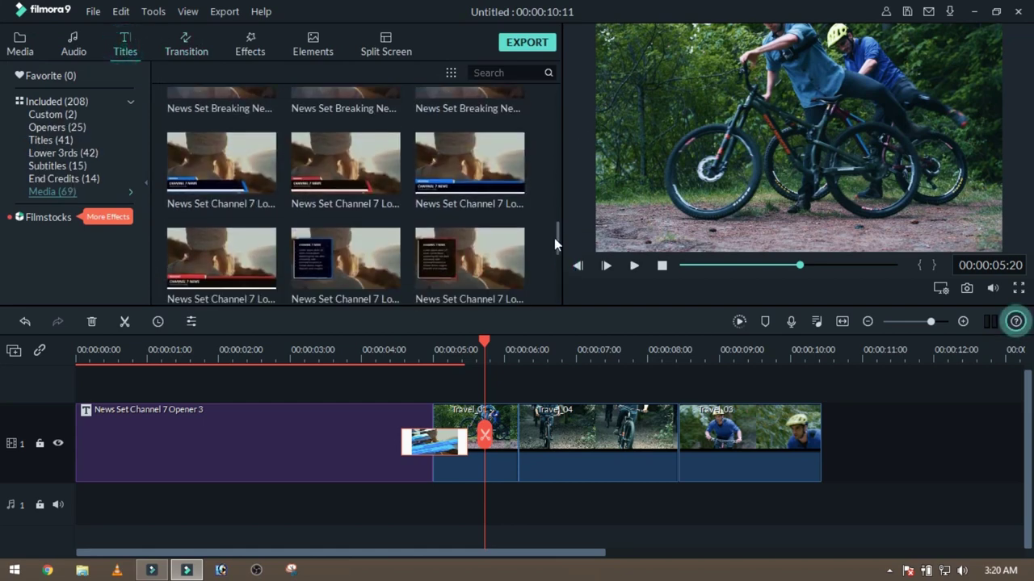
pyautogui.click(243, 183)
pyautogui.click(304, 189)
pyautogui.click(249, 189)
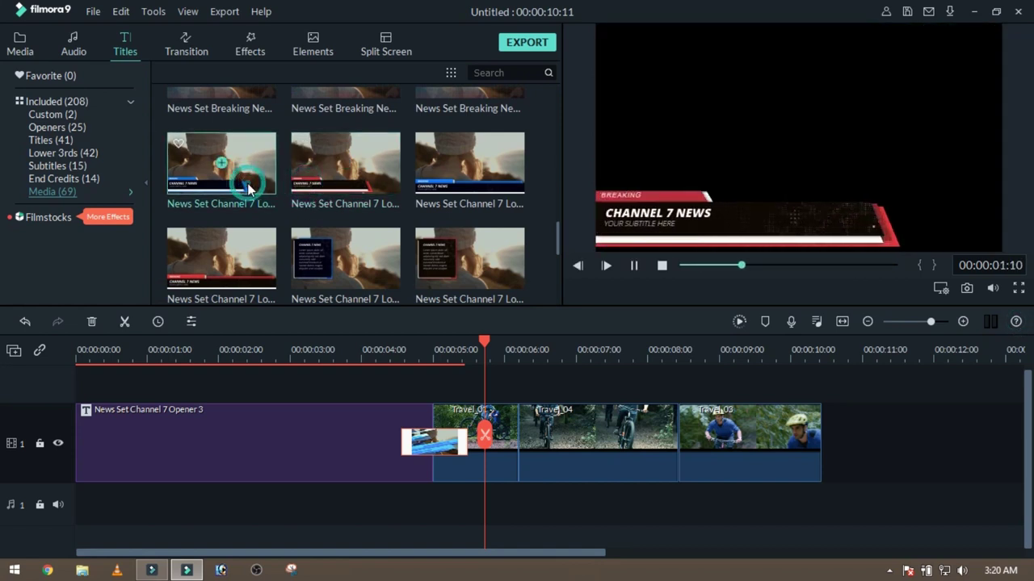
pyautogui.moveTo(248, 189); pyautogui.dragTo(563, 395)
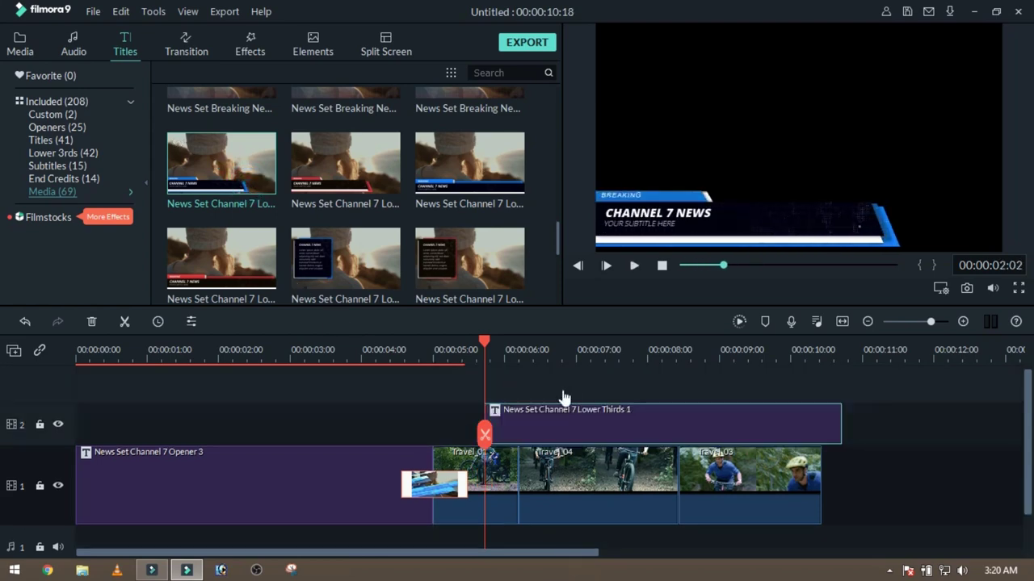
# - Check the text settings of the Channel 7 lower third without editing them and play it back over the Travel clips
pyautogui.doubleClick(528, 433)
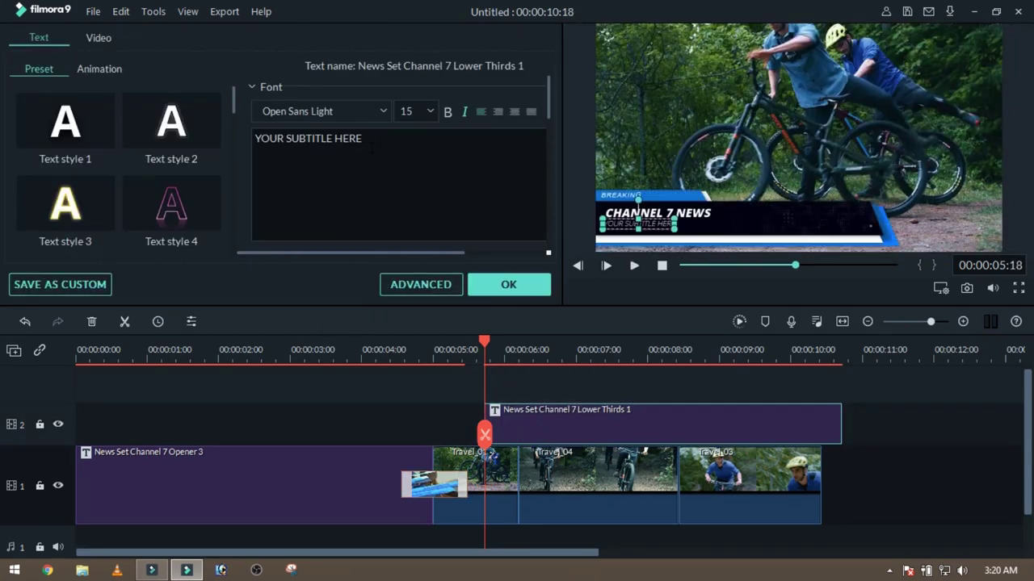
pyautogui.click(493, 291)
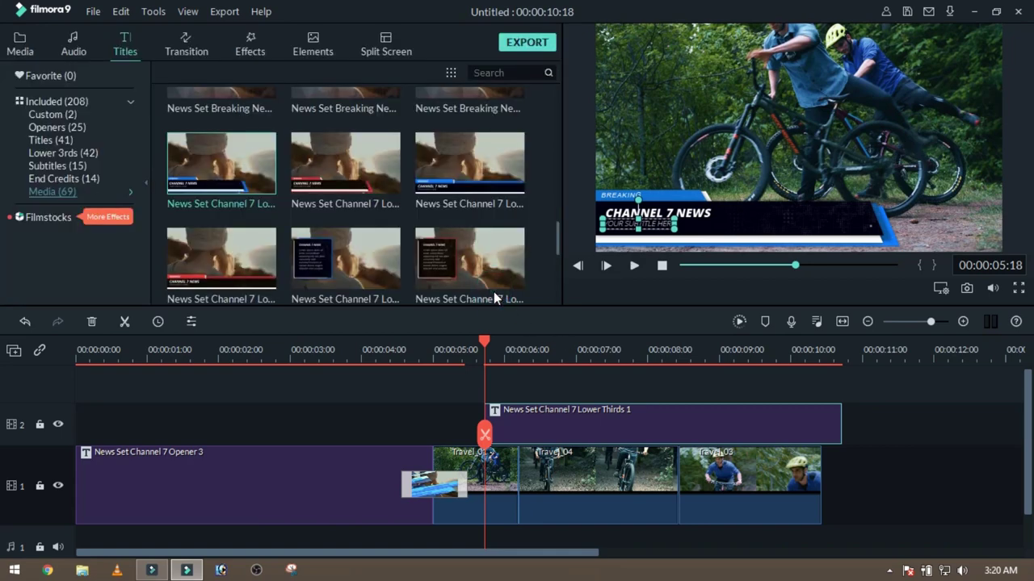
pyautogui.press('space')
pyautogui.press('space')
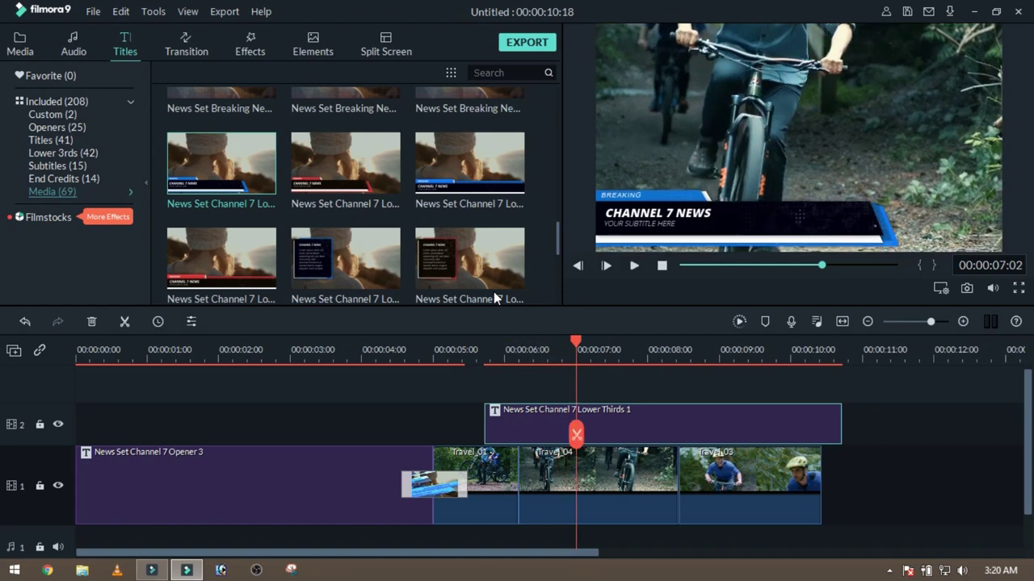
# - Preview a Channel 7 overlay and place News Set Breaking News Overlay 1 above the opener, starting at the beginning of the timeline
pyautogui.click(249, 43)
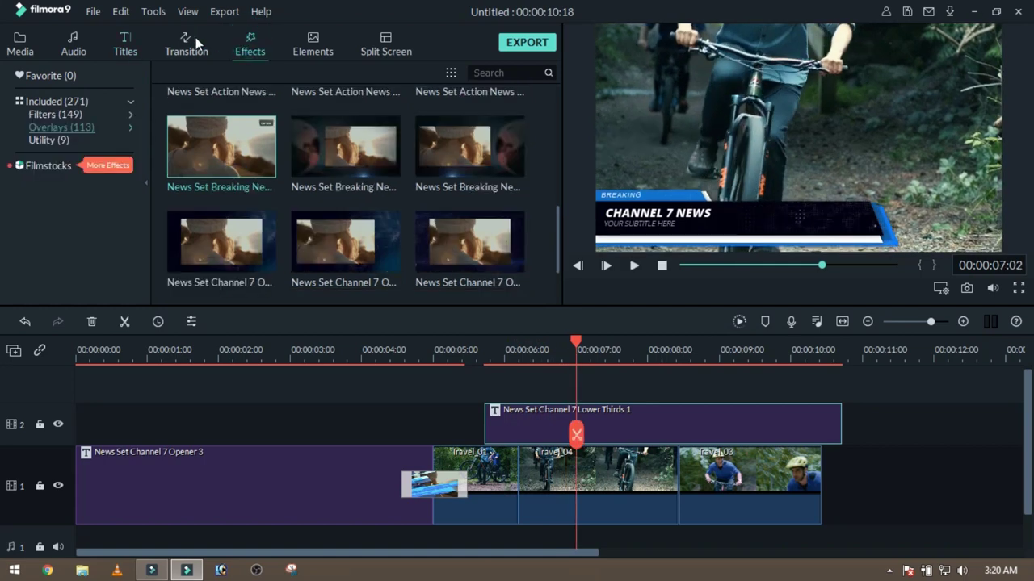
pyautogui.click(192, 40)
pyautogui.click(255, 49)
pyautogui.moveTo(234, 158)
pyautogui.click(310, 264)
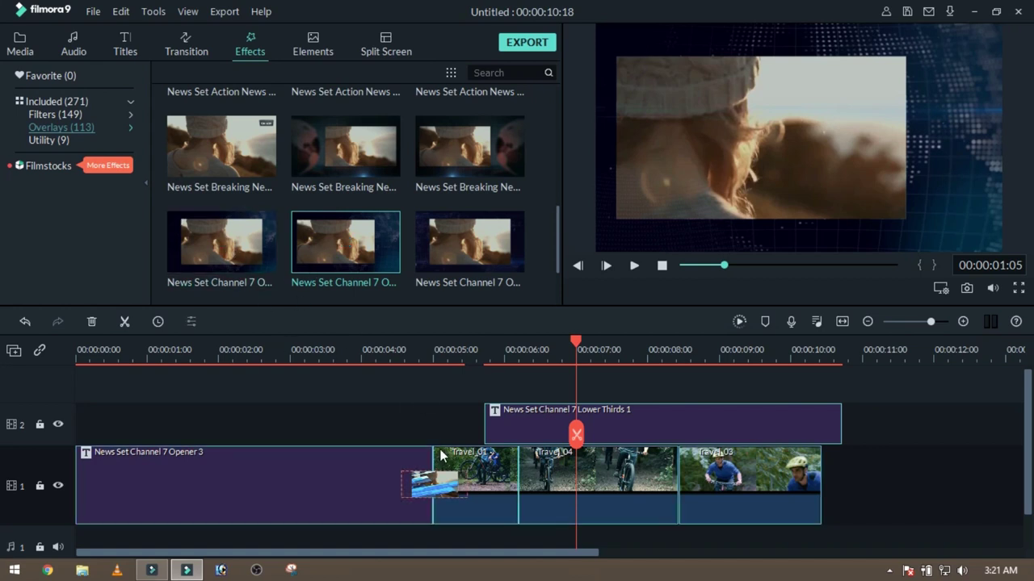
pyautogui.click(440, 485)
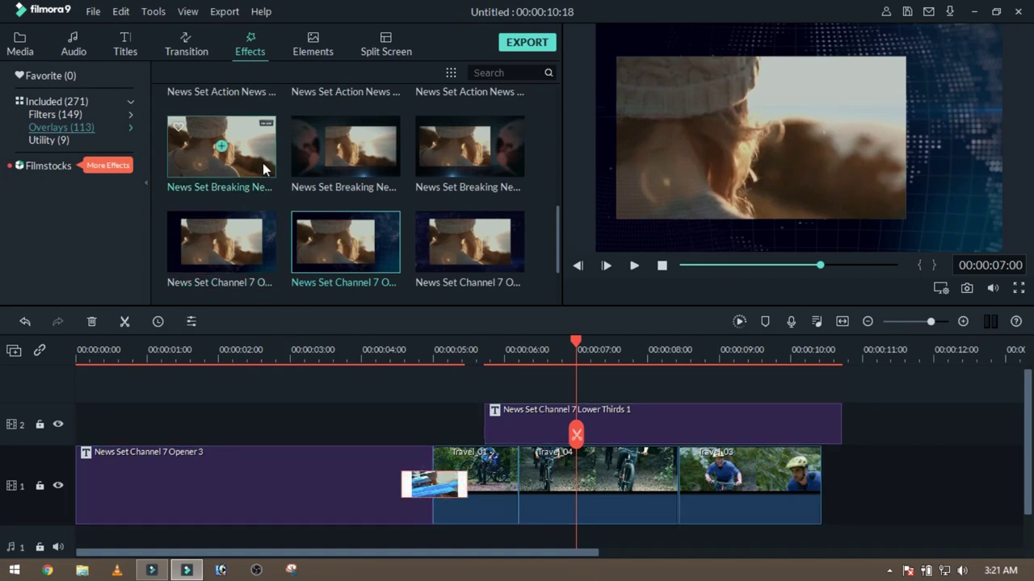
pyautogui.moveTo(263, 168); pyautogui.dragTo(88, 431)
# - Play back the opener with the Breaking News overlay from about 00:00:00:20
pyautogui.click(130, 348)
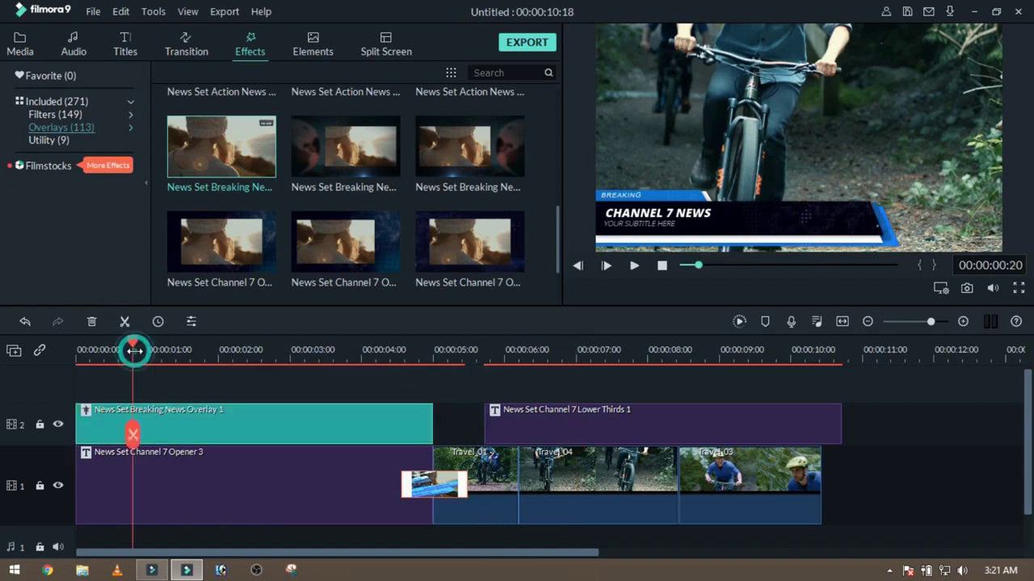
pyautogui.press('space')
pyautogui.press('space')
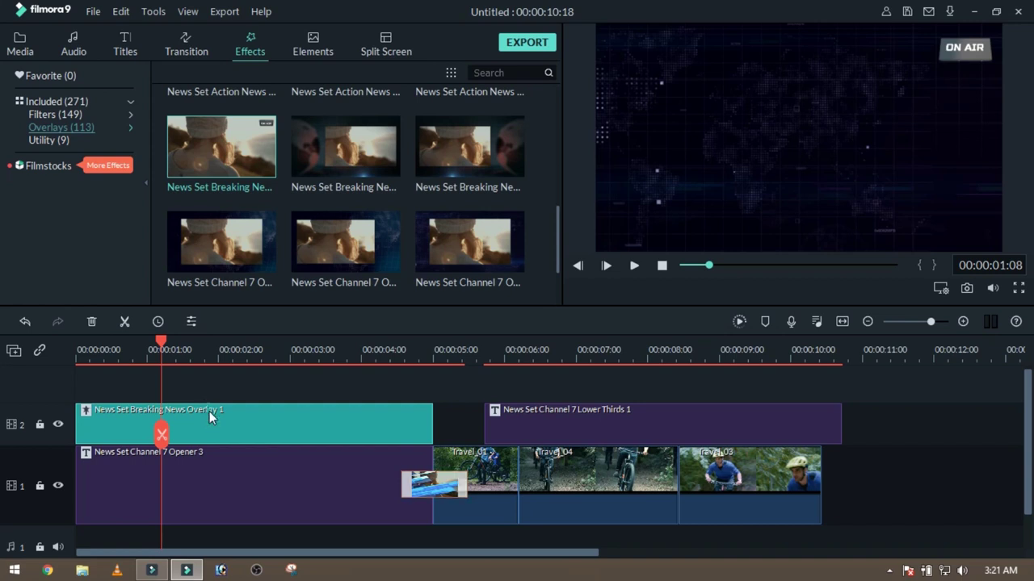
# - Try an alpha of 39 on News Set Breaking News Overlay 1 and return it to 100
pyautogui.doubleClick(209, 411)
pyautogui.click(270, 94)
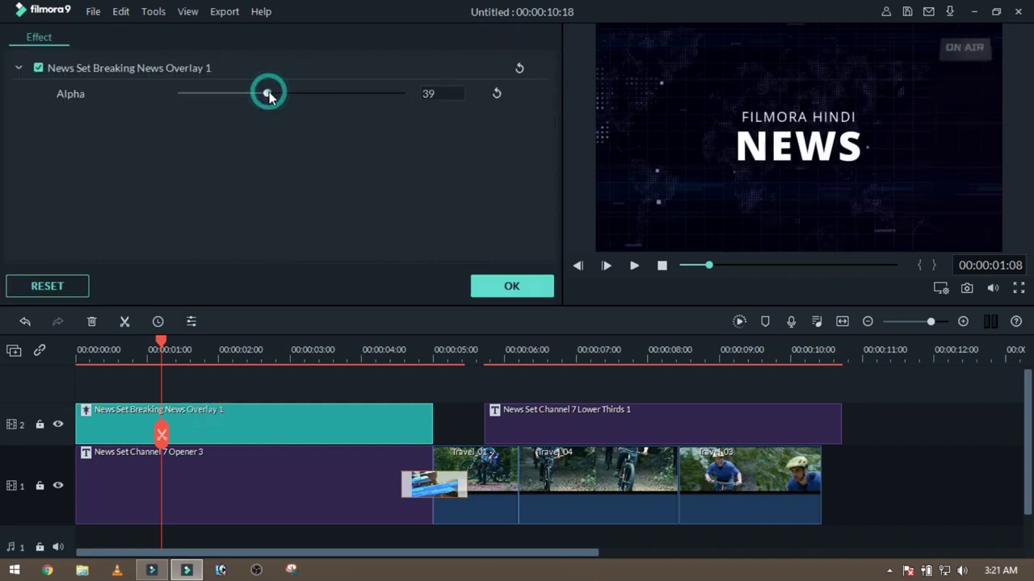
pyautogui.moveTo(267, 94); pyautogui.dragTo(608, 164)
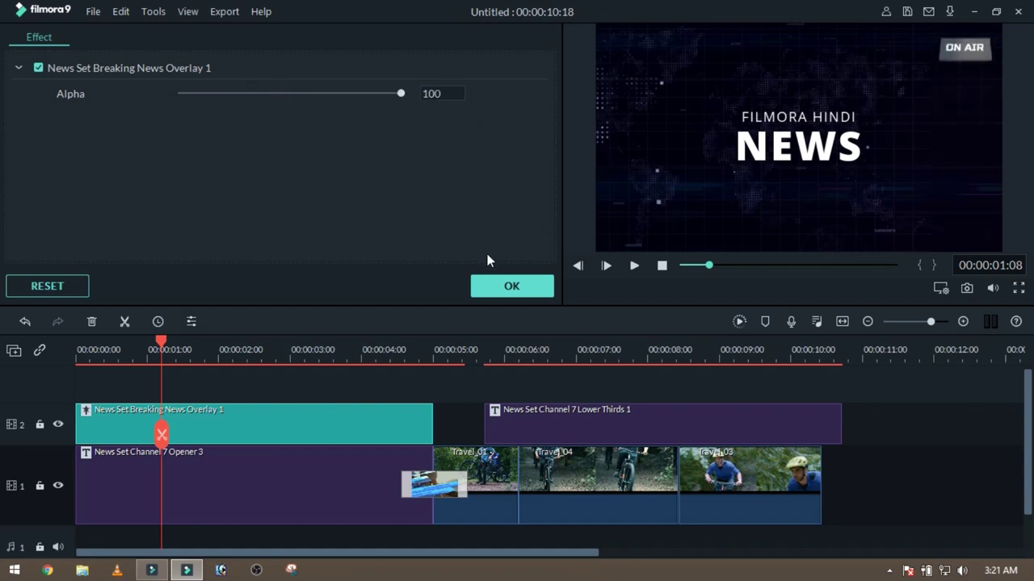
pyautogui.click(512, 286)
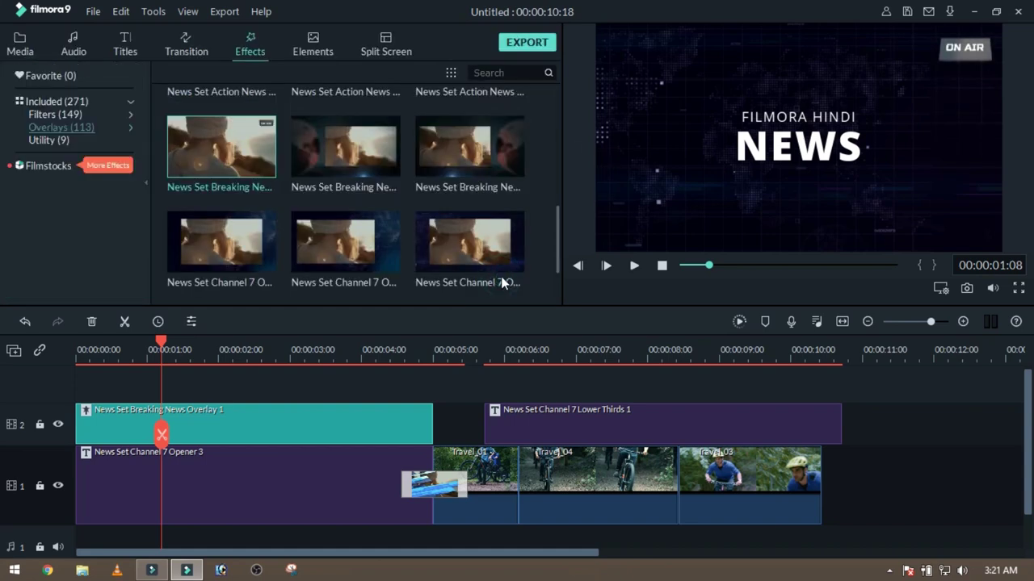